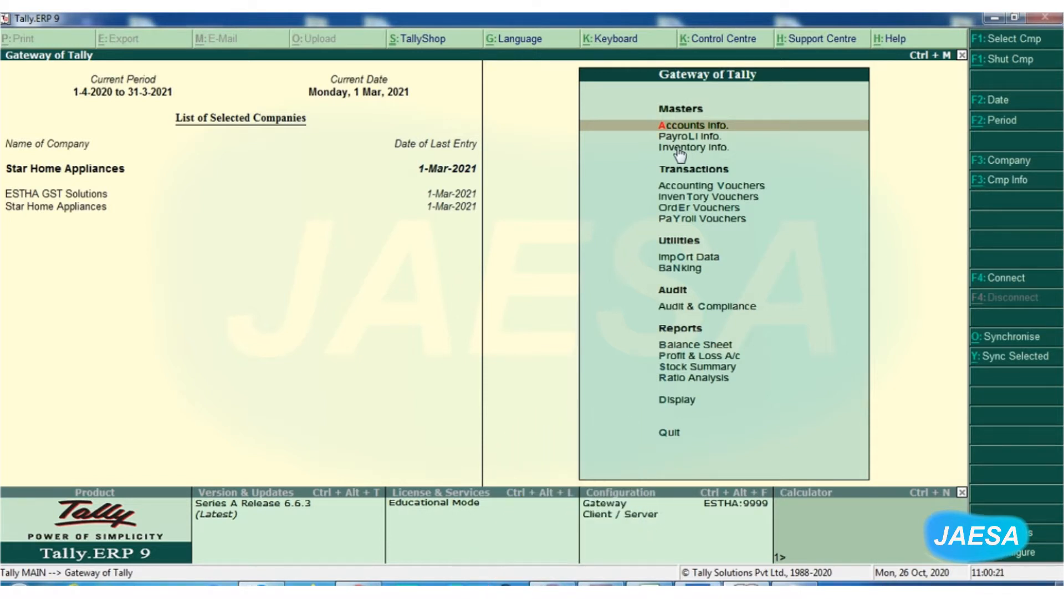
Open GST Rate Setup from the inventory masters and view the stock groups in detailed form before returning to condensed form.
{"action": "left_click", "coordinate": [680, 148]}
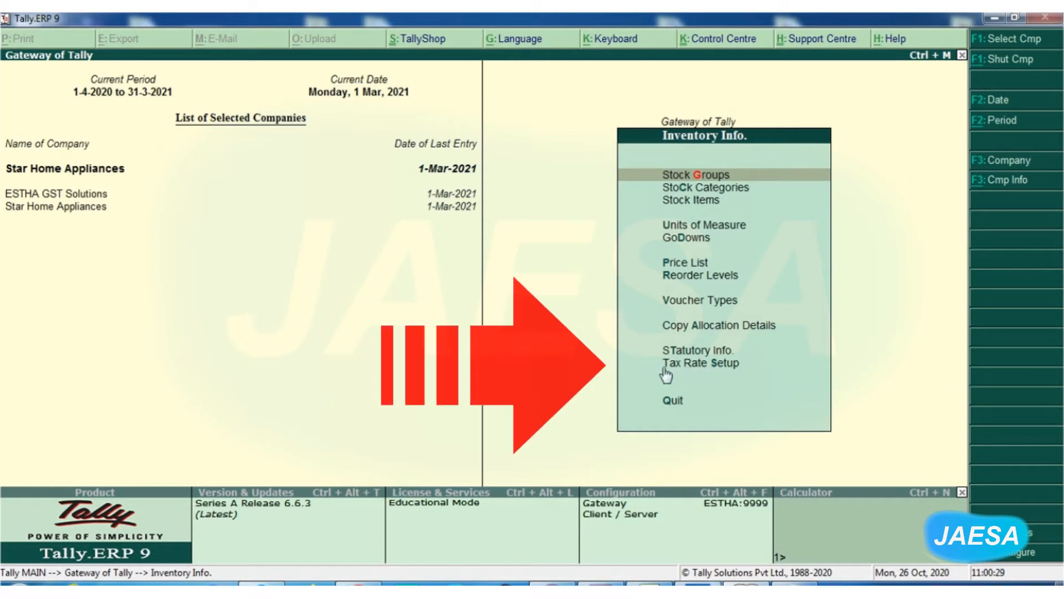
{"action": "left_click", "coordinate": [708, 366]}
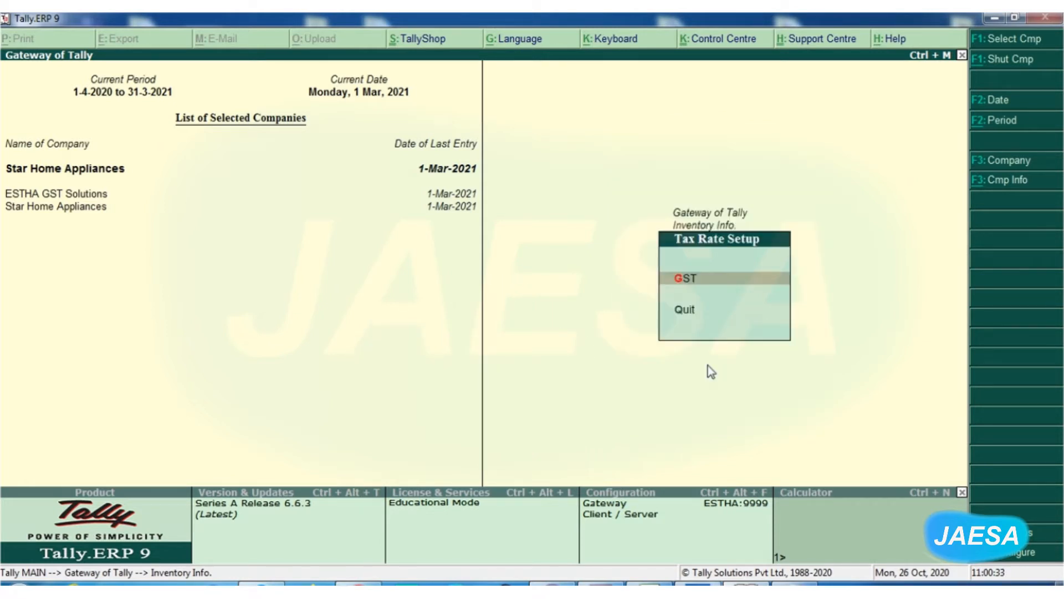
{"action": "left_click", "coordinate": [684, 283]}
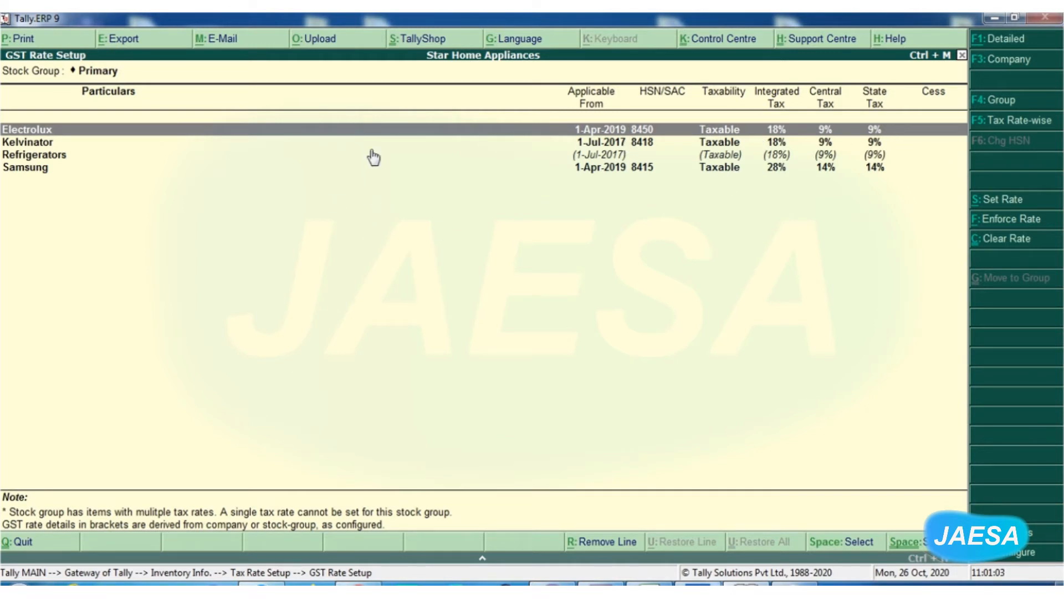
{"action": "left_click", "coordinate": [1006, 40]}
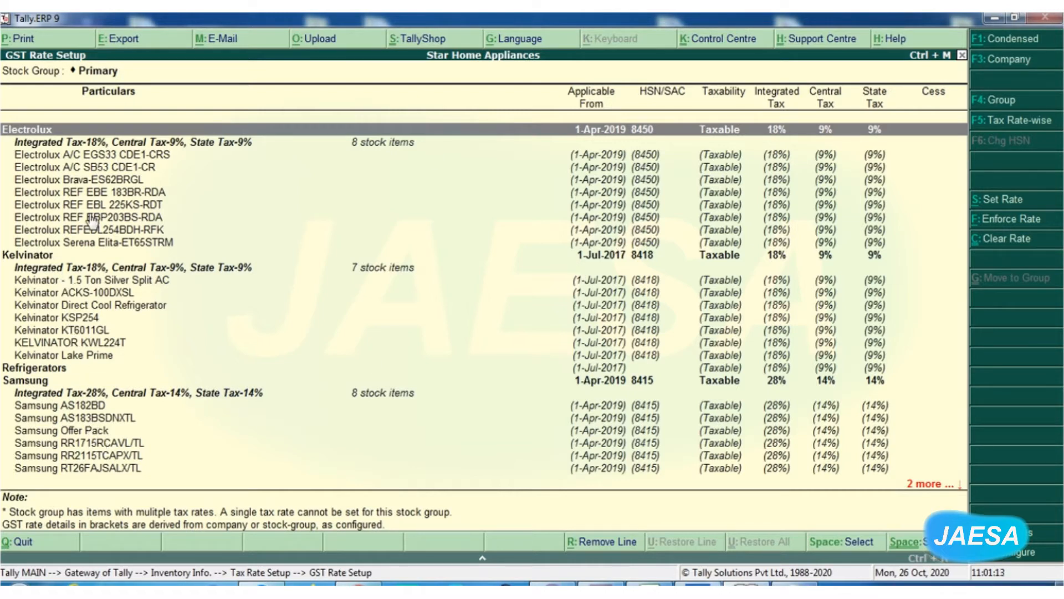
{"action": "left_click", "coordinate": [1008, 41]}
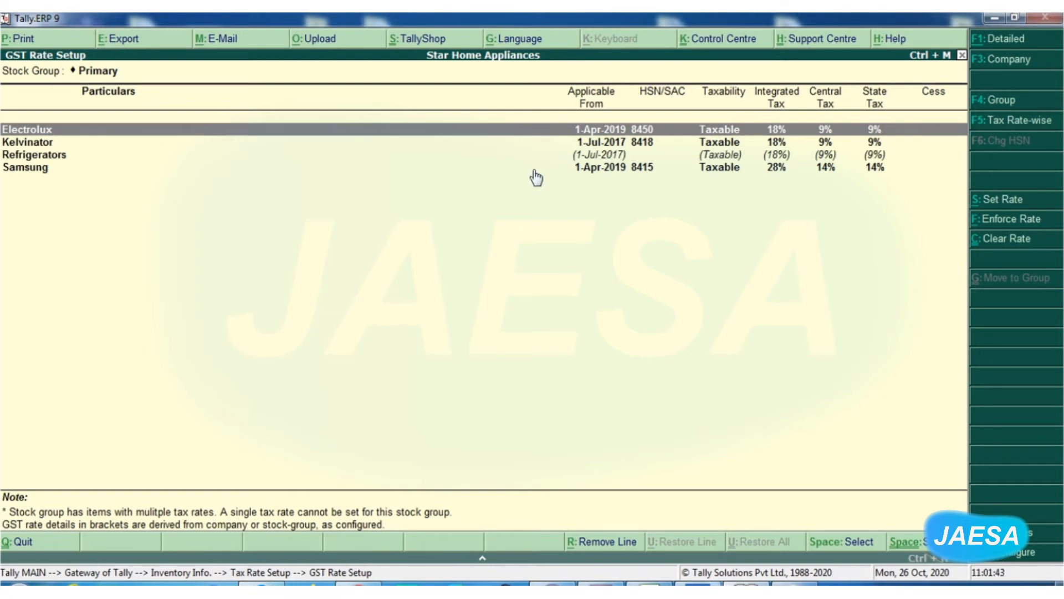
Select the Electrolux stock group and view its GST details with Set Rate, leaving without saving.
{"action": "key", "text": "space"}
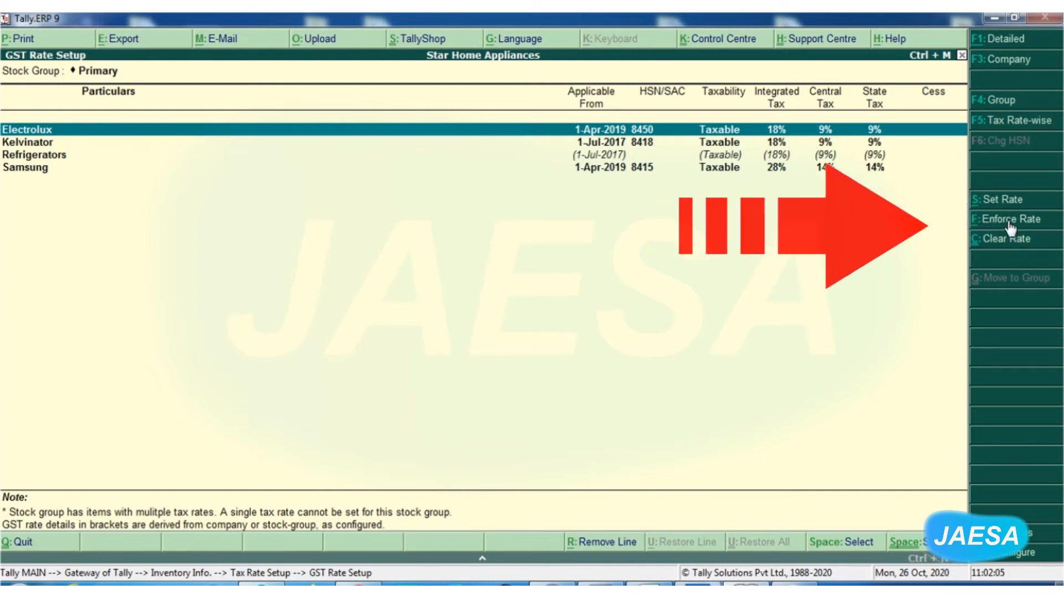
{"action": "left_click", "coordinate": [1005, 204]}
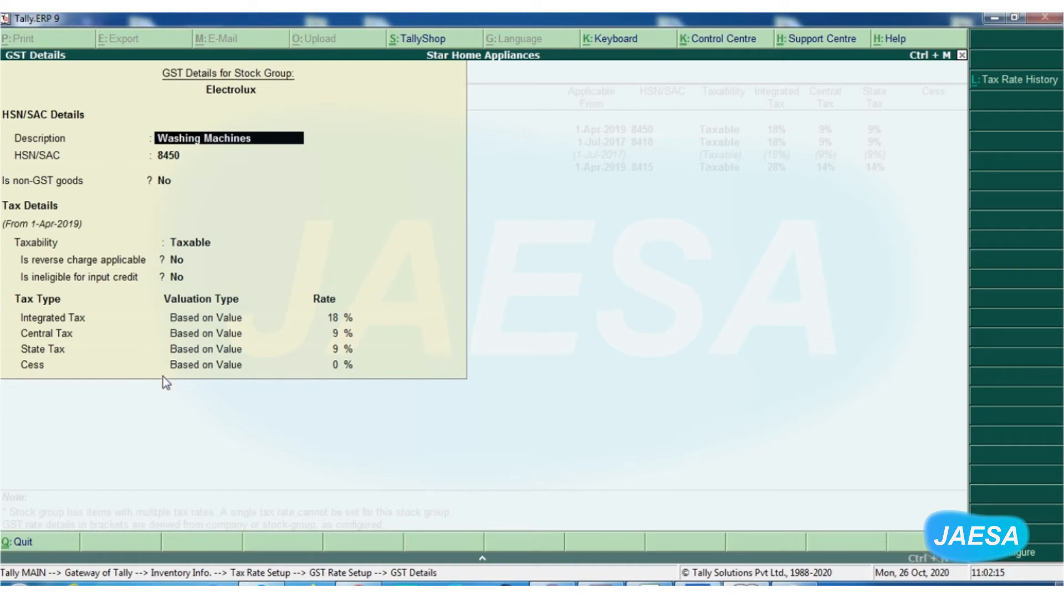
{"action": "key", "text": "BackSpace"}
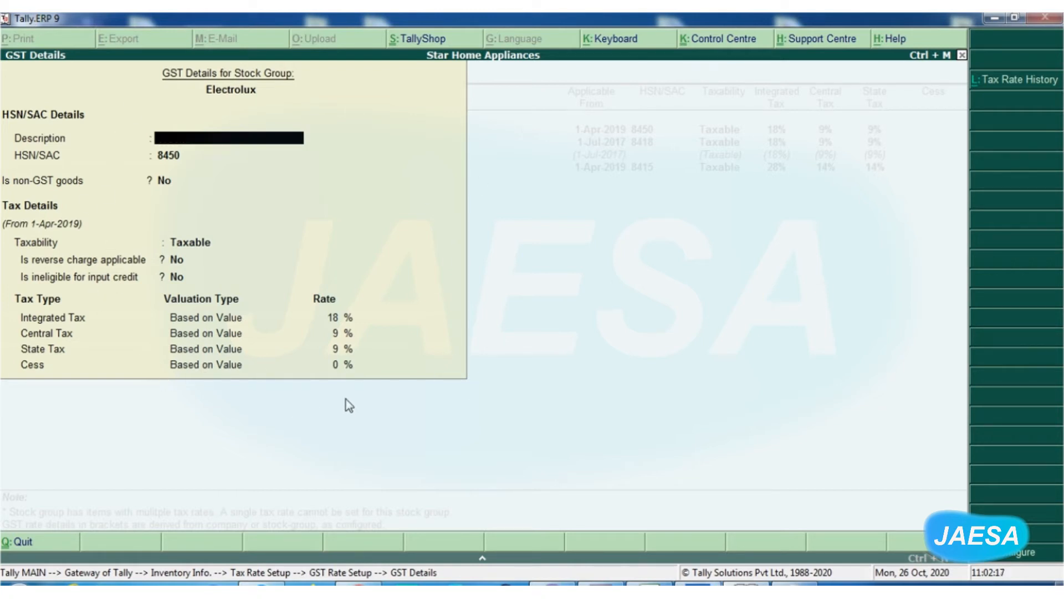
{"action": "key", "text": "Escape"}
{"action": "key", "text": "y"}
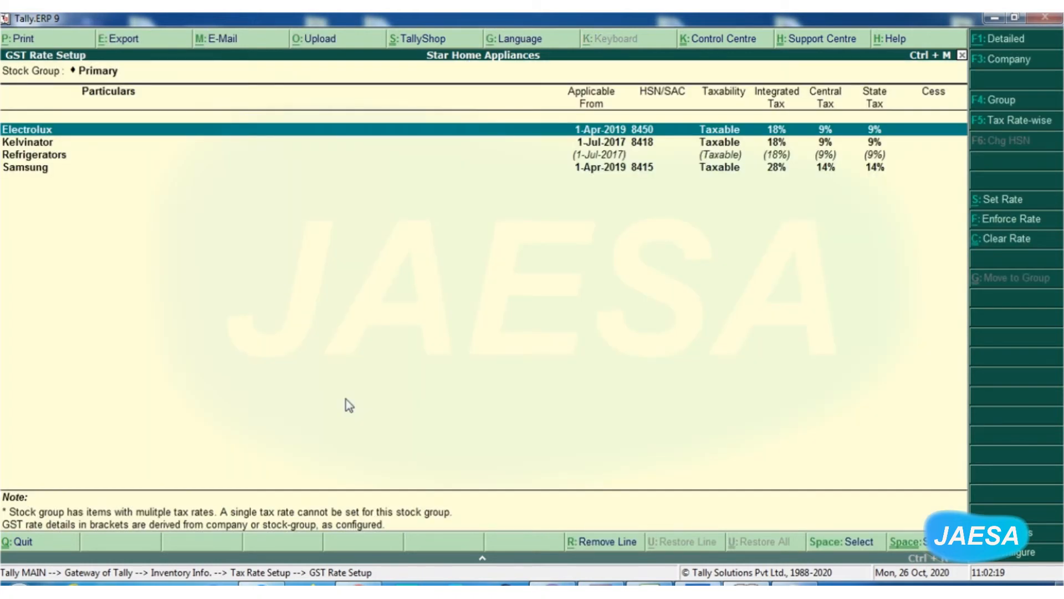
View the Enforce Rate details for the Electrolux stock group and leave without applying them.
{"action": "left_click", "coordinate": [1007, 219]}
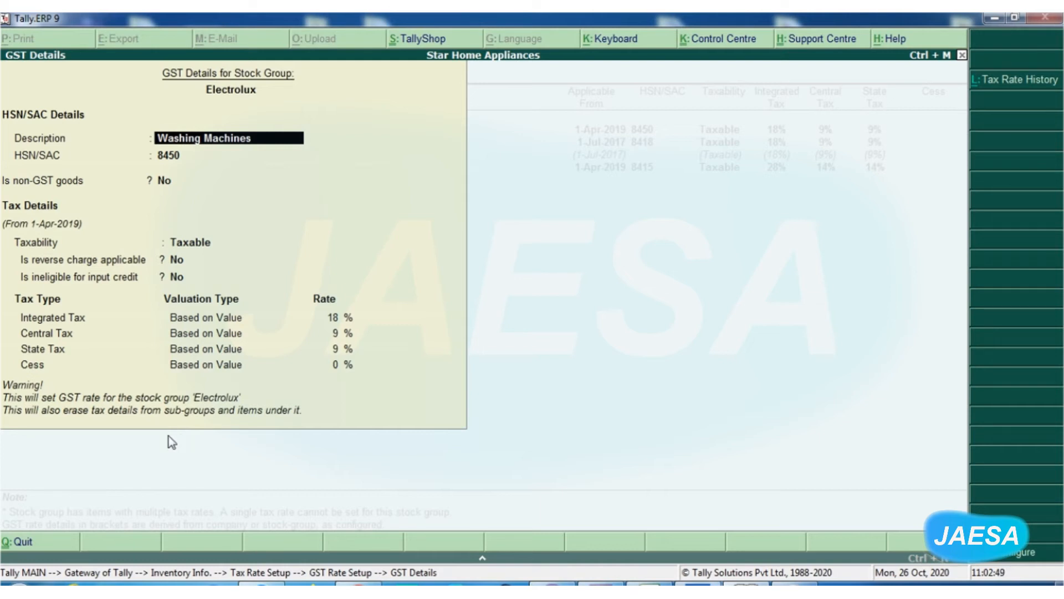
{"action": "key", "text": "Escape"}
{"action": "key", "text": "y"}
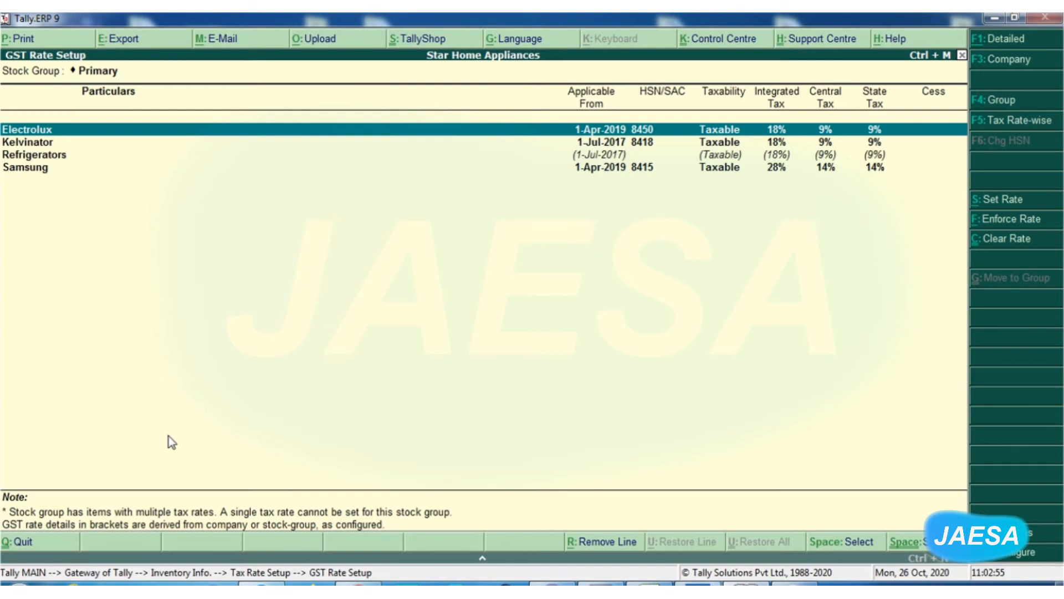
Deselect Electrolux and select the stock item Samsung RT26FAJSALX/TL within the Samsung stock group.
{"action": "left_click", "coordinate": [32, 169]}
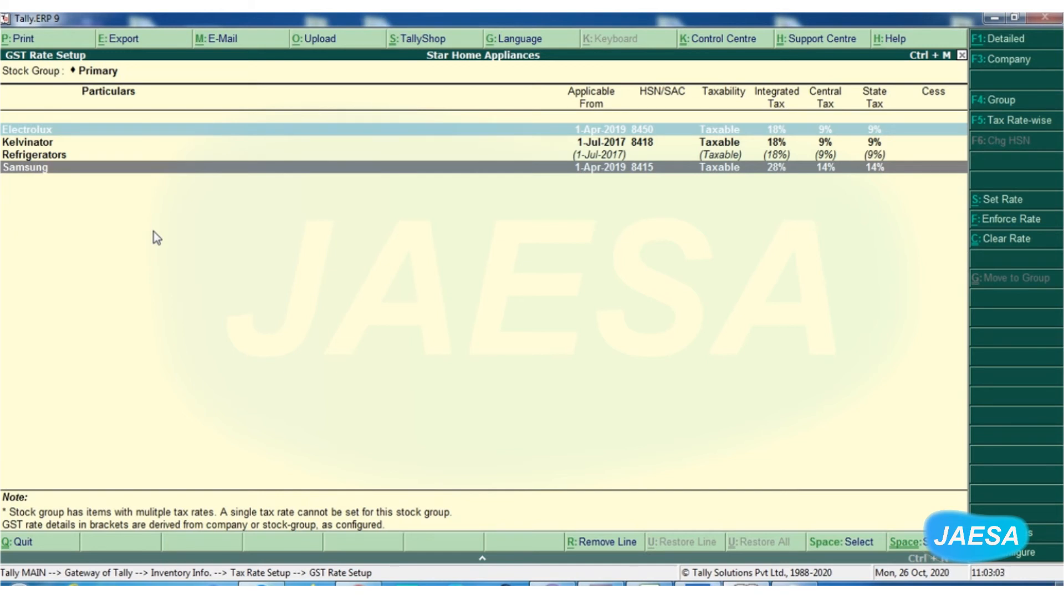
{"action": "left_click", "coordinate": [87, 136]}
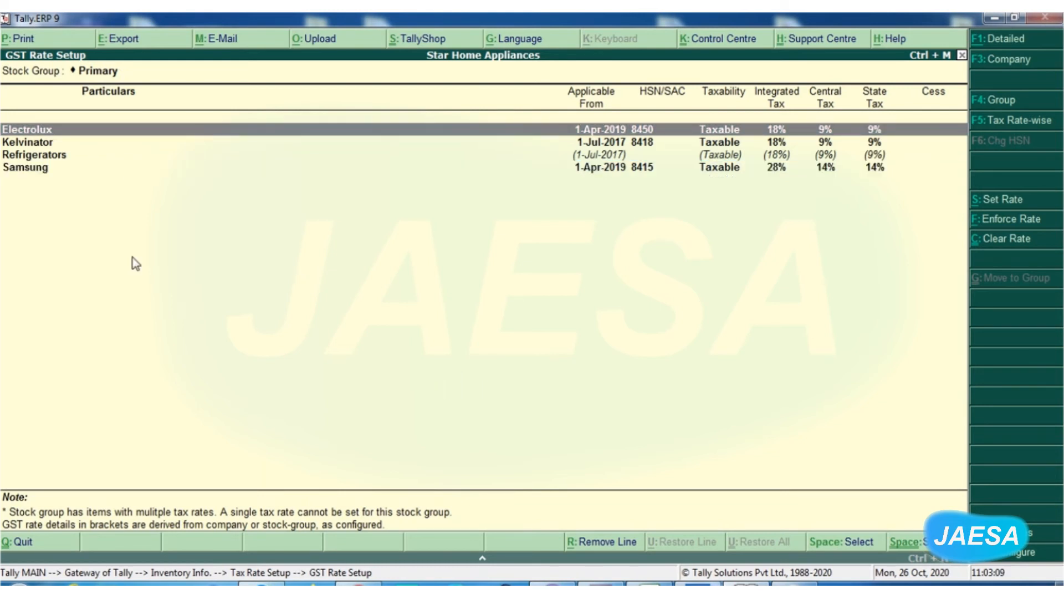
{"action": "left_click", "coordinate": [39, 173]}
{"action": "left_click", "coordinate": [39, 172]}
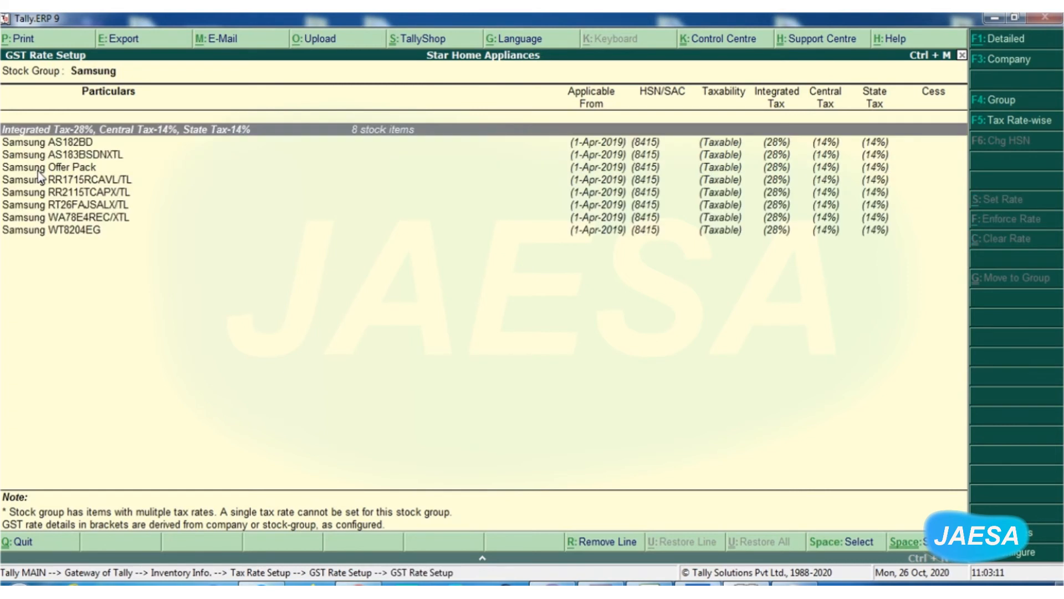
{"action": "left_click", "coordinate": [37, 208]}
{"action": "left_click", "coordinate": [37, 211]}
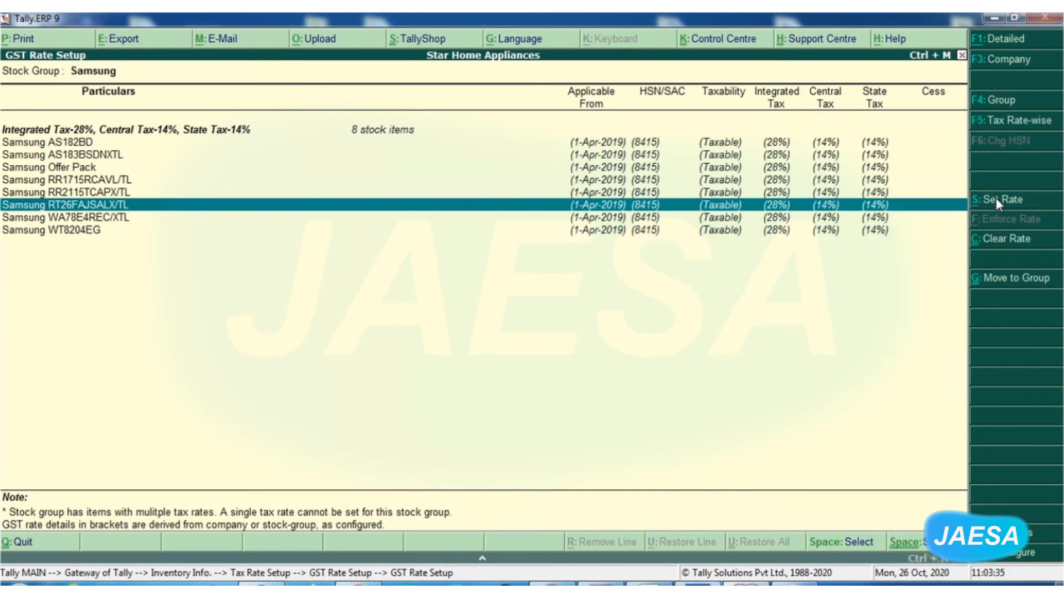
View the Set Rate details and Tax Rate History of Samsung RT26FAJSALX/TL, returning to the primary stock groups without saving.
{"action": "left_click", "coordinate": [996, 199]}
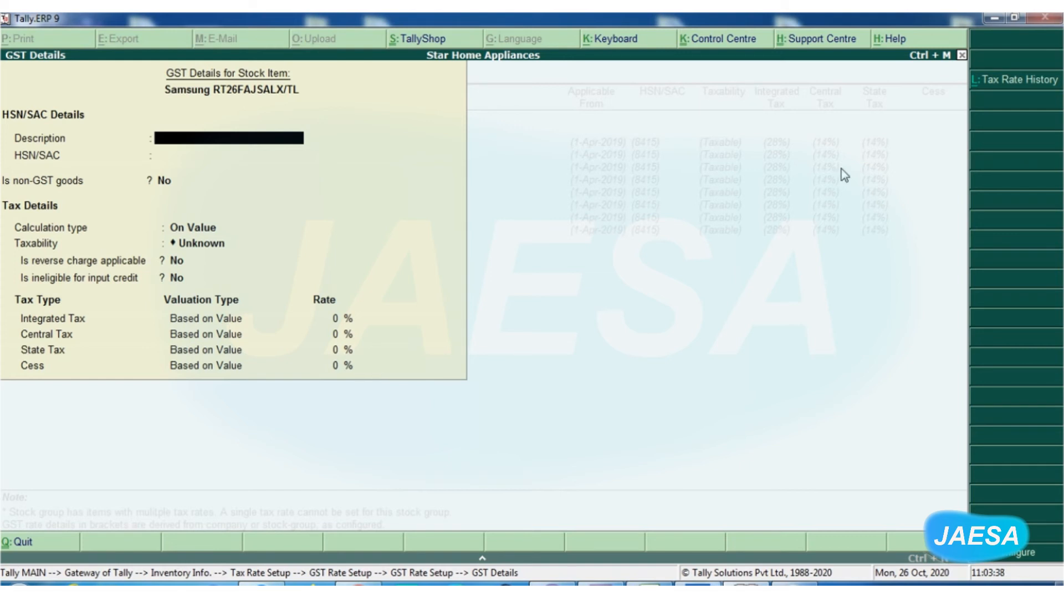
{"action": "left_click", "coordinate": [1032, 81]}
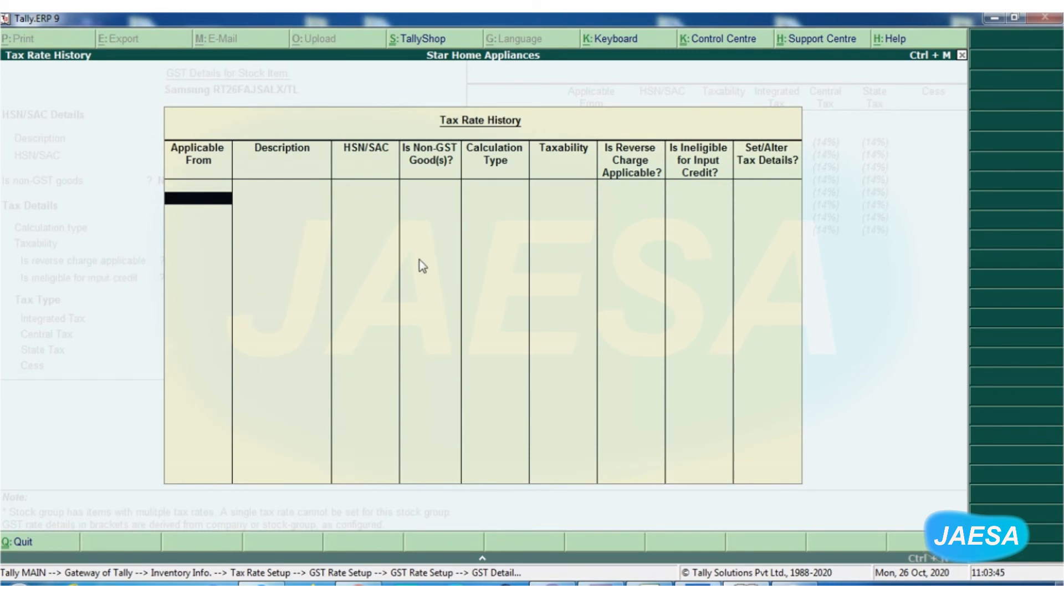
{"action": "key", "text": "Escape"}
{"action": "key", "text": "Escape"}
{"action": "key", "text": "Return"}
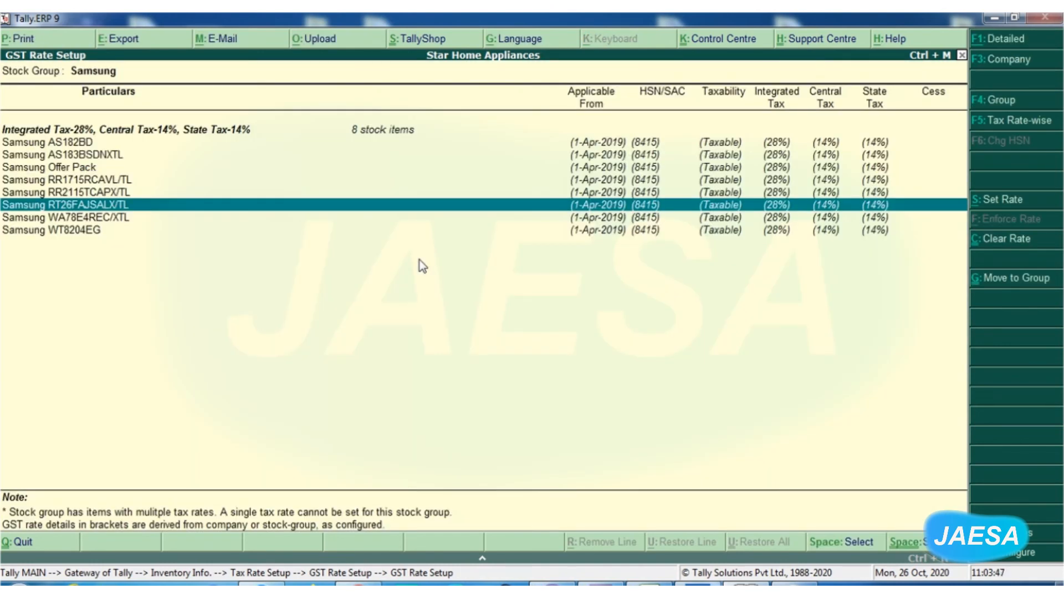
{"action": "key", "text": "Escape"}
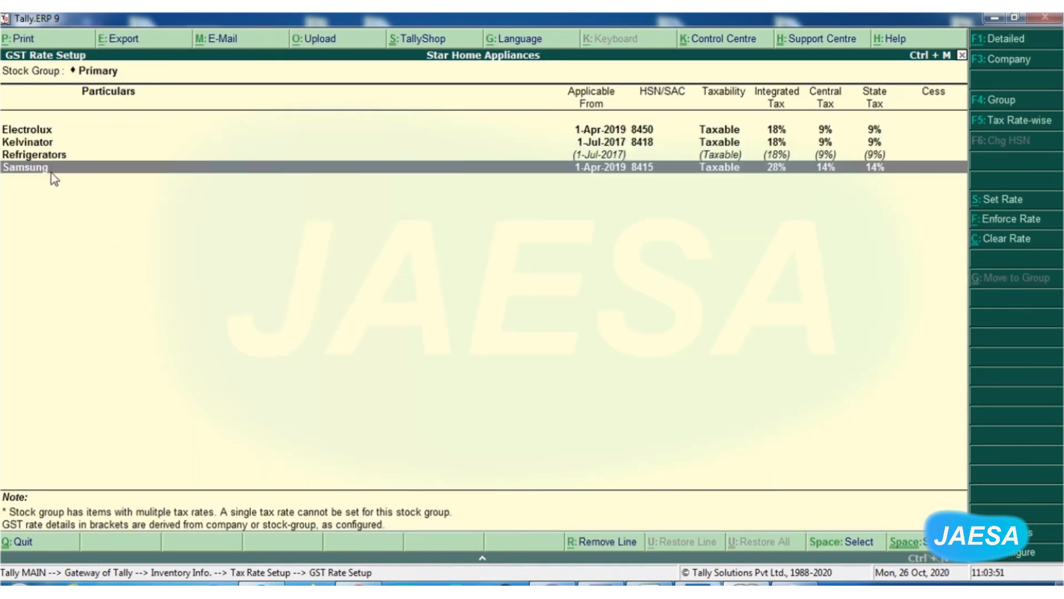
View the Move to Group choices for Kelvinator - 1.5 Ton Silver Split AC and Kelvinator Direct Cool Refrigerator, returning to the Gateway without moving them.
{"action": "left_click", "coordinate": [43, 143]}
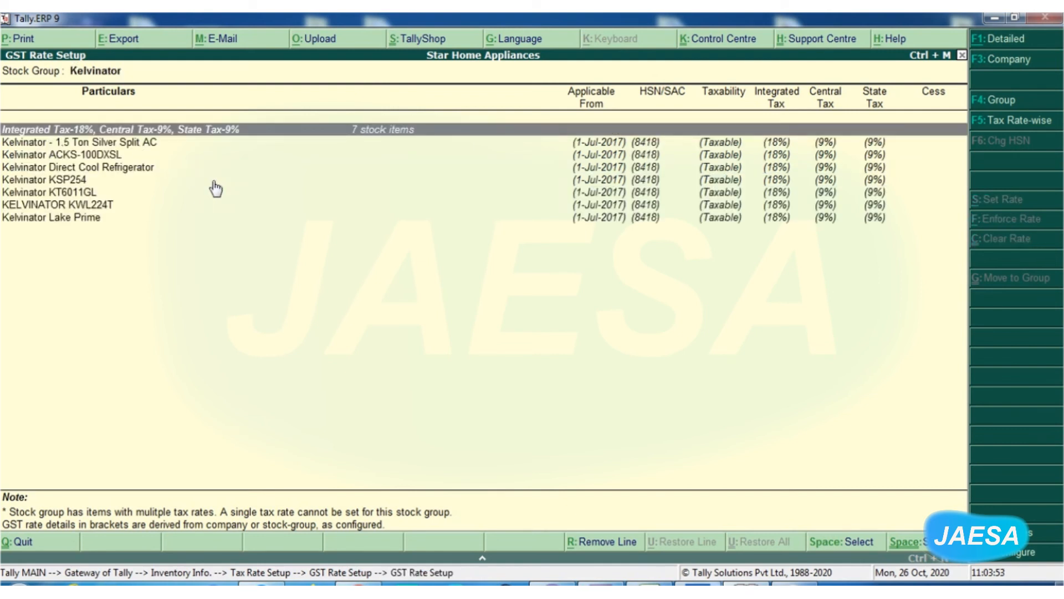
{"action": "left_click", "coordinate": [47, 143]}
{"action": "key", "text": "space"}
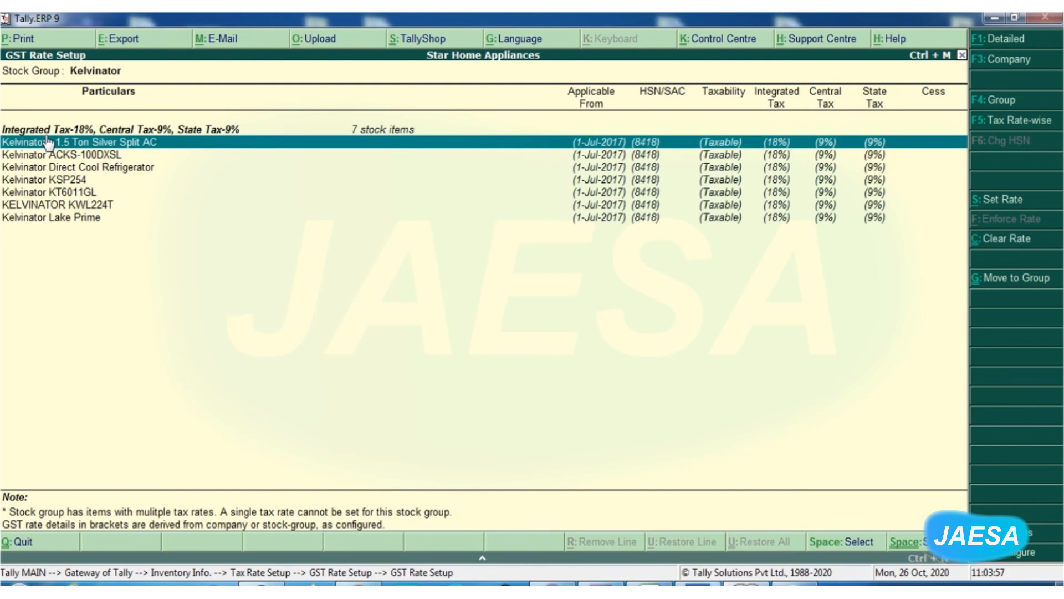
{"action": "key", "text": "Down"}
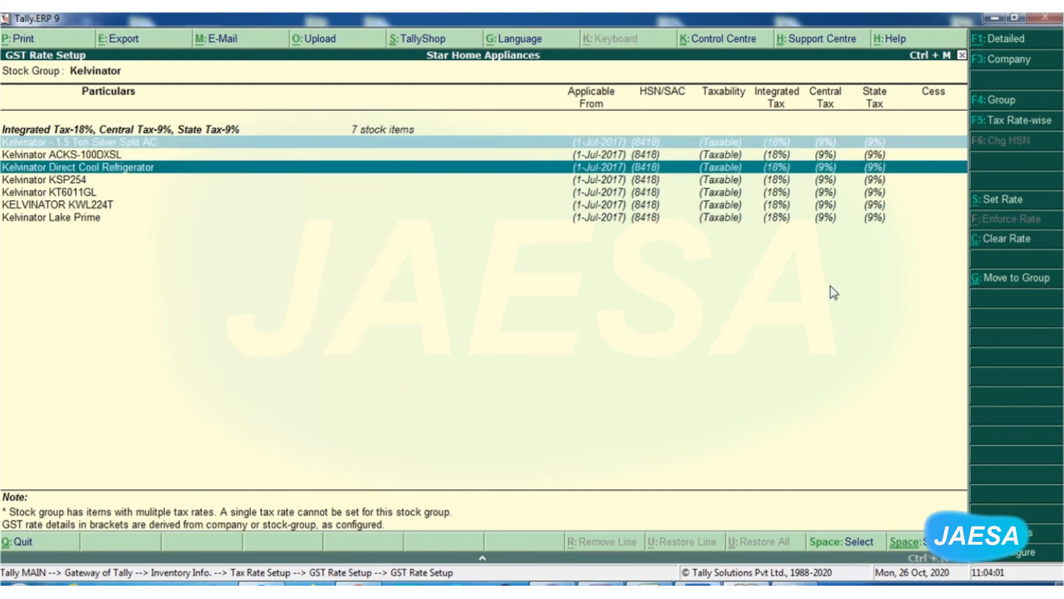
{"action": "left_click", "coordinate": [1003, 280]}
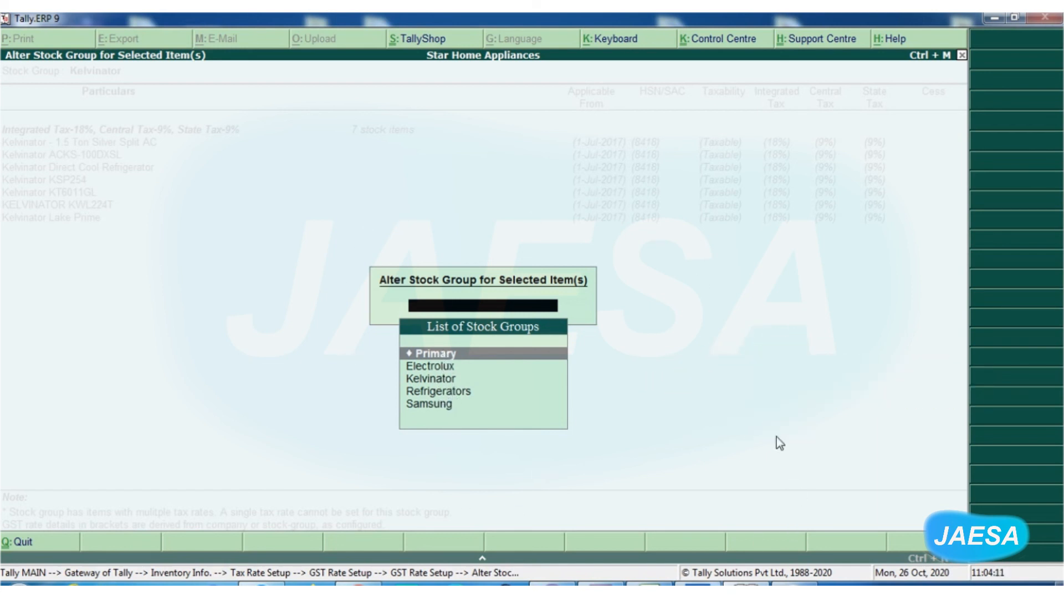
{"action": "key", "text": "Escape"}
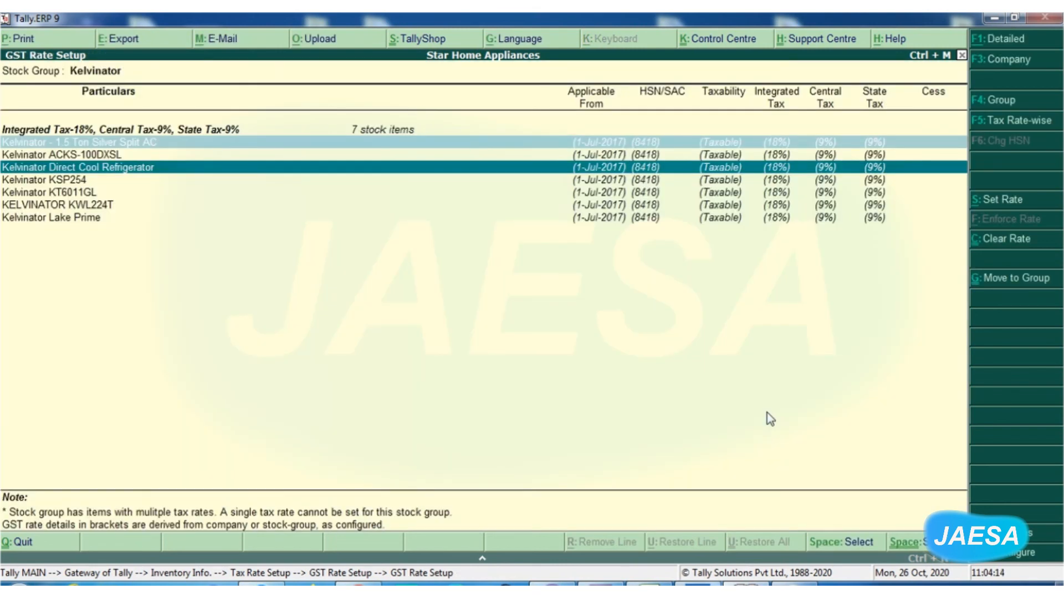
{"action": "key", "text": "Escape"}
{"action": "key", "text": "Escape"}
{"action": "key", "text": "Escape"}
{"action": "key", "text": "Escape"}
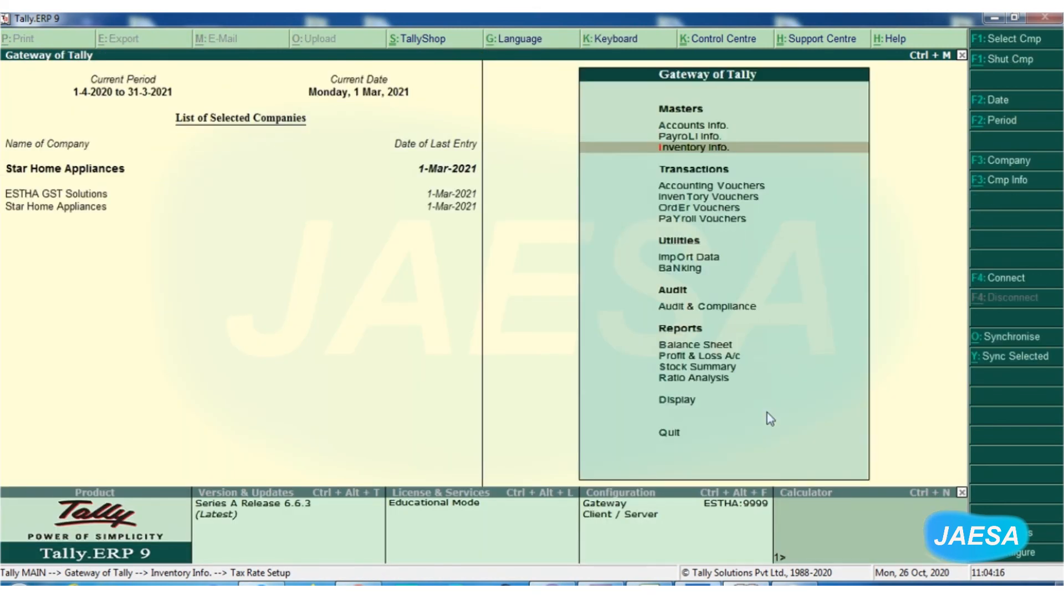
Open GST Rate Setup through the GST statutory reports in the Display menu.
{"action": "left_click", "coordinate": [671, 410]}
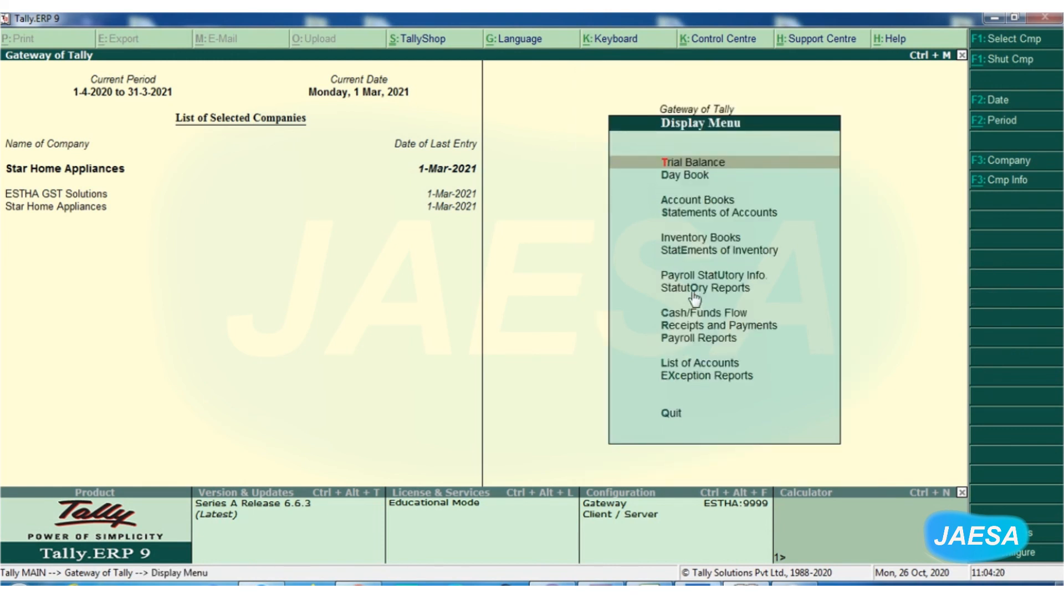
{"action": "left_click", "coordinate": [693, 289]}
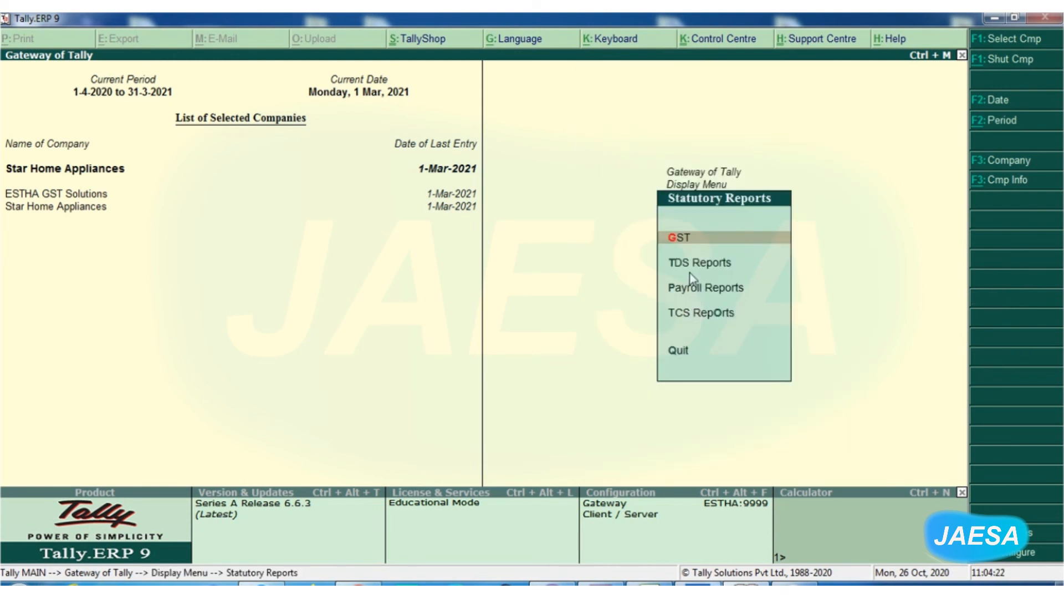
{"action": "left_click", "coordinate": [681, 243]}
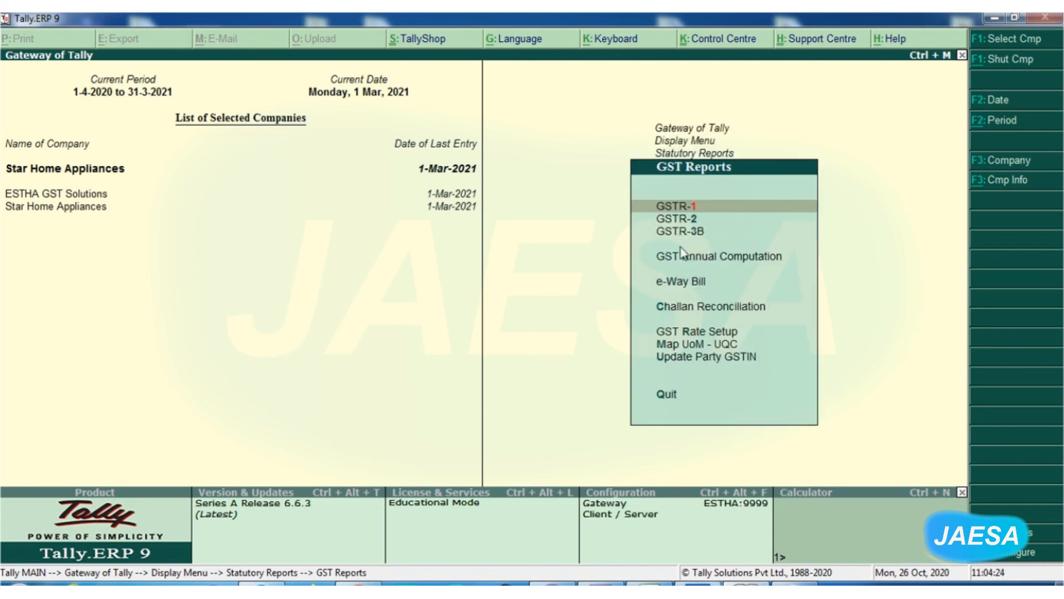
{"action": "left_click", "coordinate": [686, 333]}
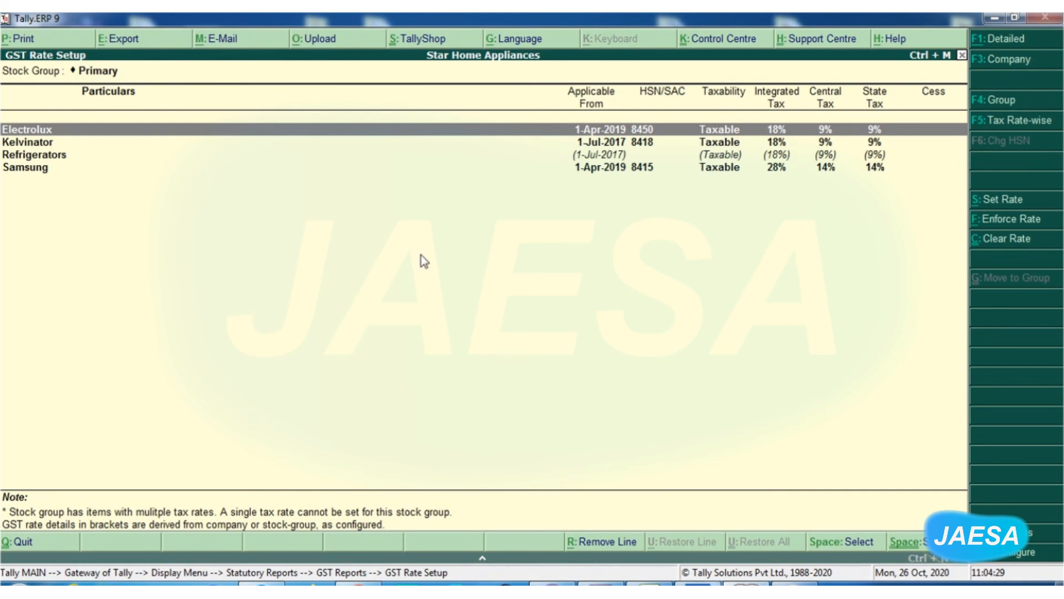